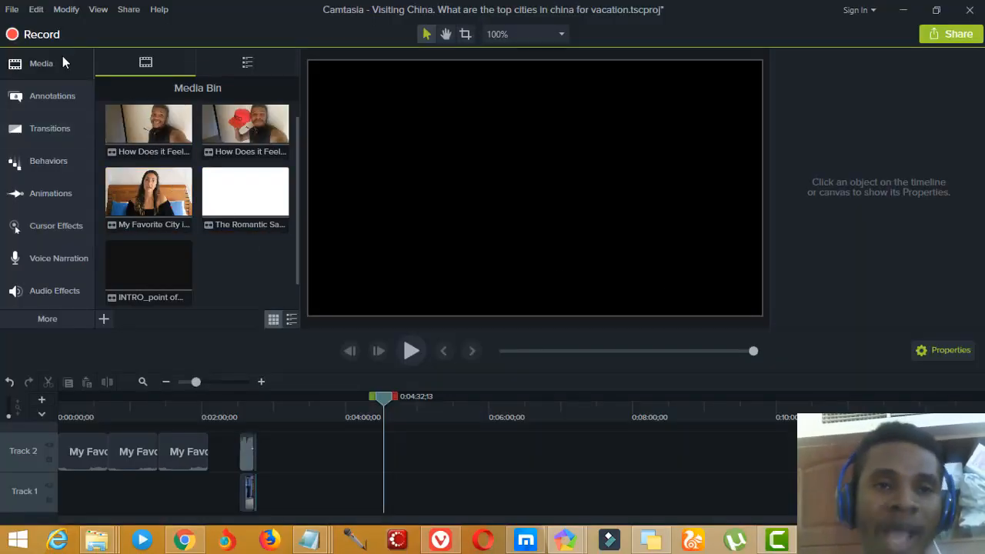
Review the timeline by scrubbing across the existing clips and playing from about 0:02:36 to the Freelancepreneurs.com title
{"action": "left_click_drag", "start_coordinate": [386, 404], "coordinate": [246, 414]}
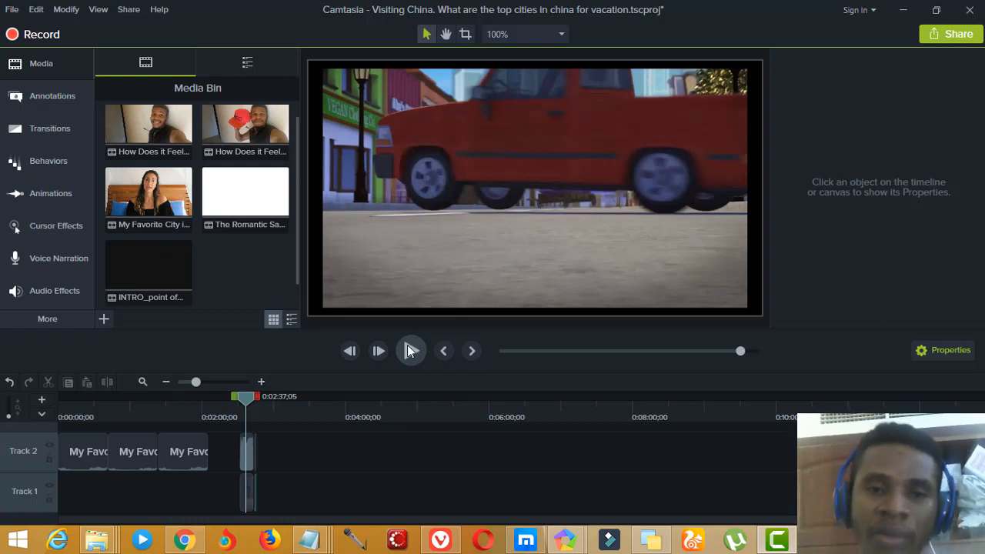
{"action": "left_click_drag", "start_coordinate": [247, 397], "coordinate": [169, 406]}
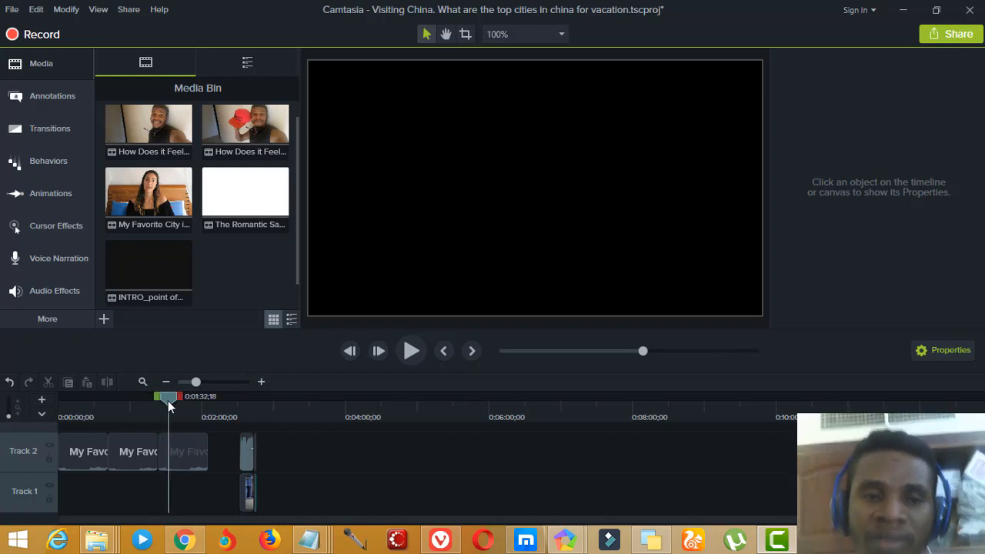
{"action": "left_click", "coordinate": [176, 452]}
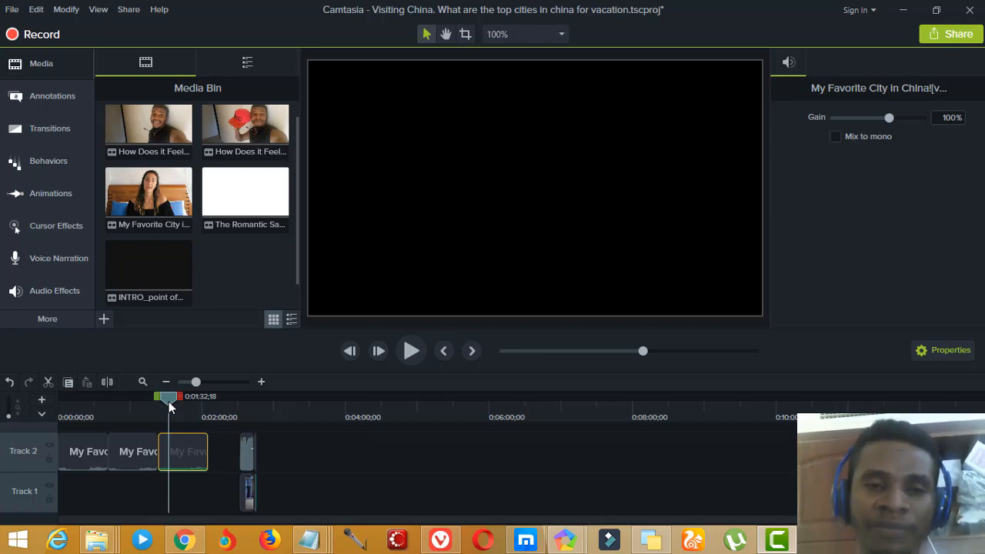
{"action": "left_click_drag", "start_coordinate": [169, 407], "coordinate": [195, 406]}
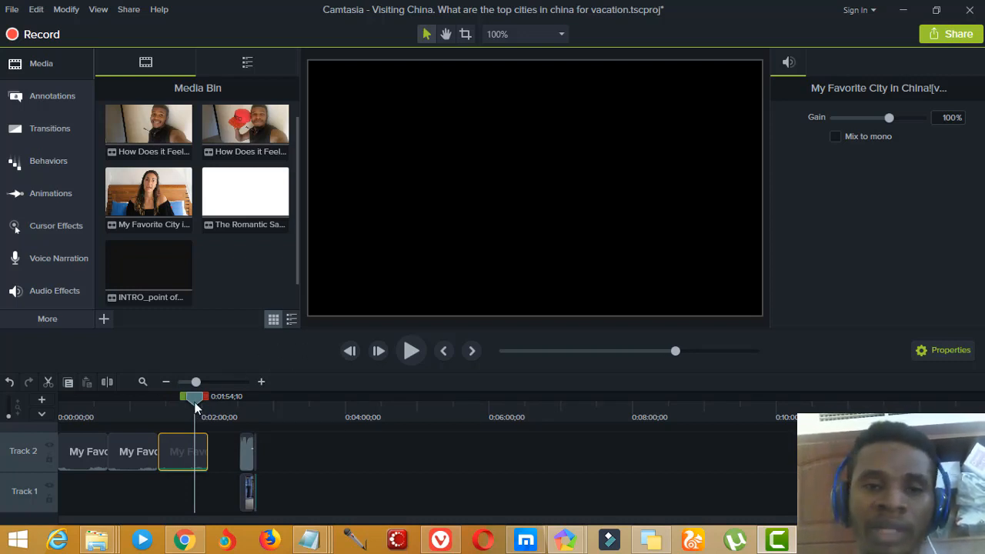
{"action": "left_click", "coordinate": [236, 402]}
{"action": "left_click_drag", "start_coordinate": [235, 402], "coordinate": [245, 401]}
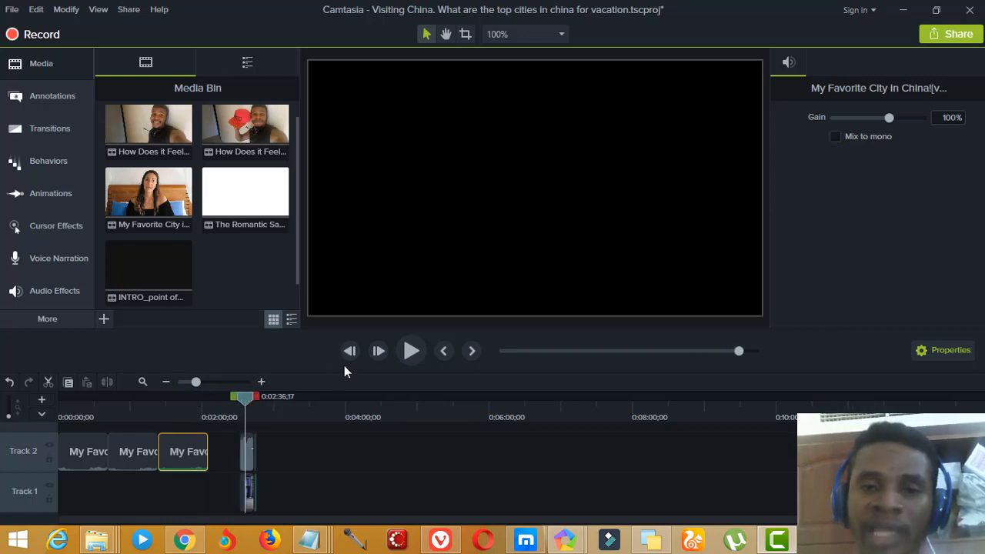
{"action": "left_click", "coordinate": [410, 351]}
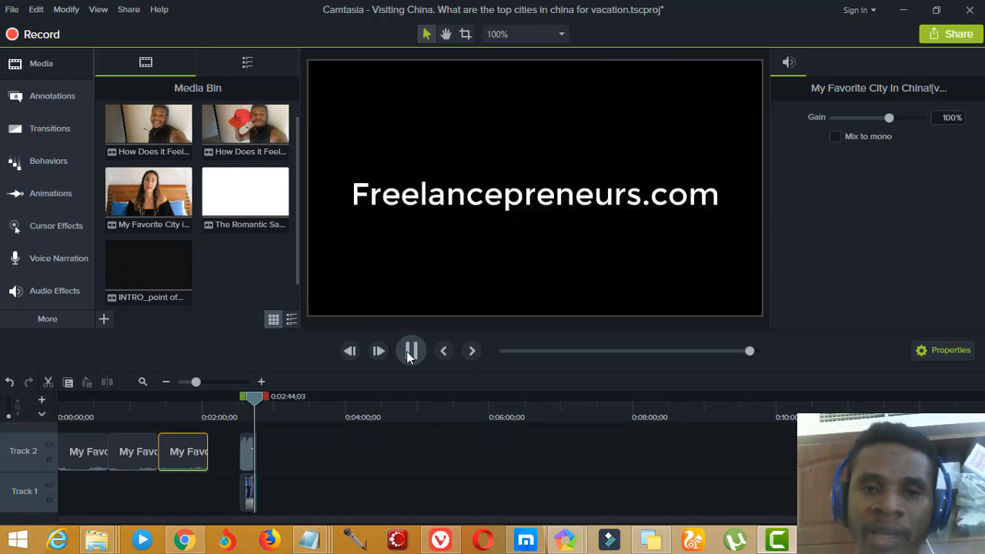
{"action": "left_click", "coordinate": [410, 352]}
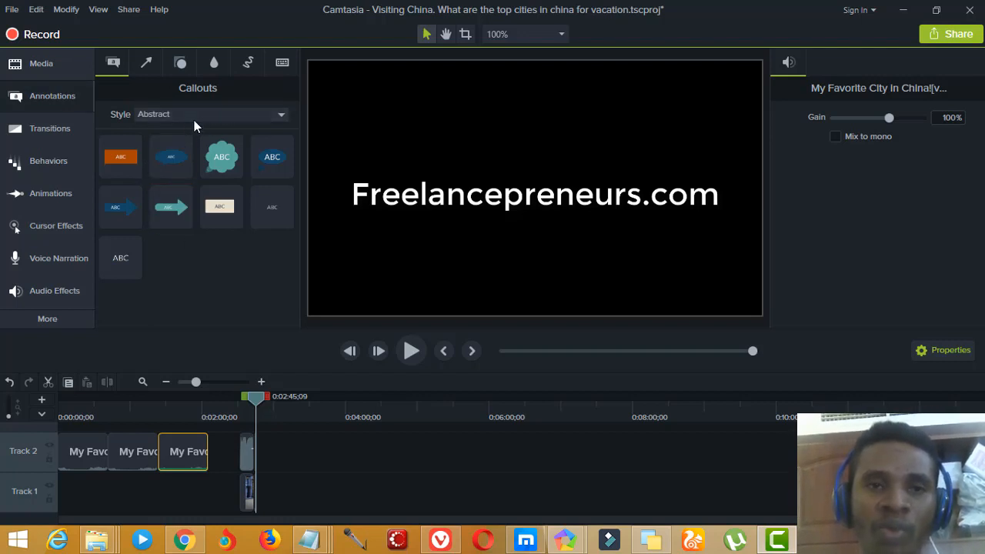
Browse the Basic, Bold, Urban and Legacy callout styles, and return to the Abstract style
{"action": "left_click", "coordinate": [246, 118]}
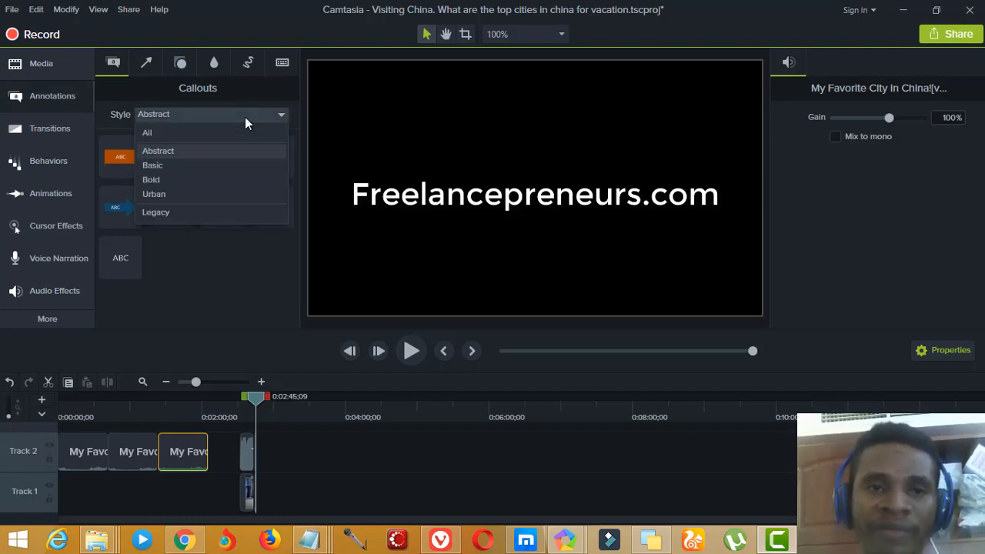
{"action": "left_click", "coordinate": [190, 166]}
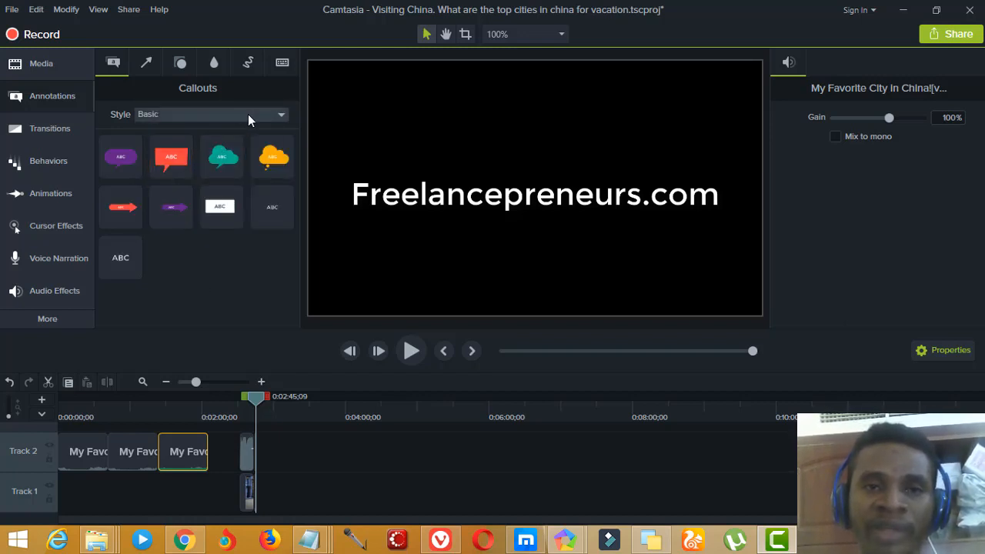
{"action": "left_click", "coordinate": [248, 118]}
{"action": "left_click", "coordinate": [171, 165]}
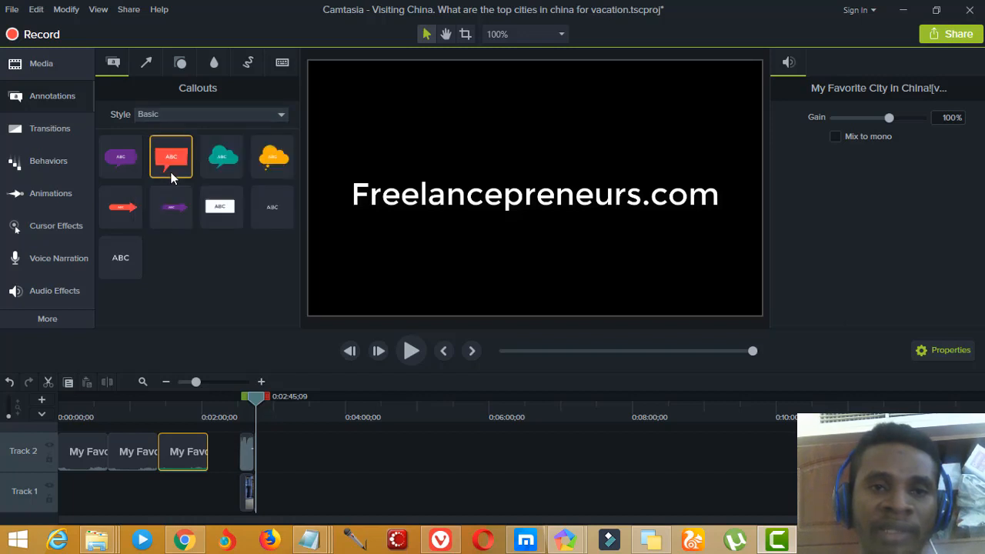
{"action": "left_click", "coordinate": [239, 112]}
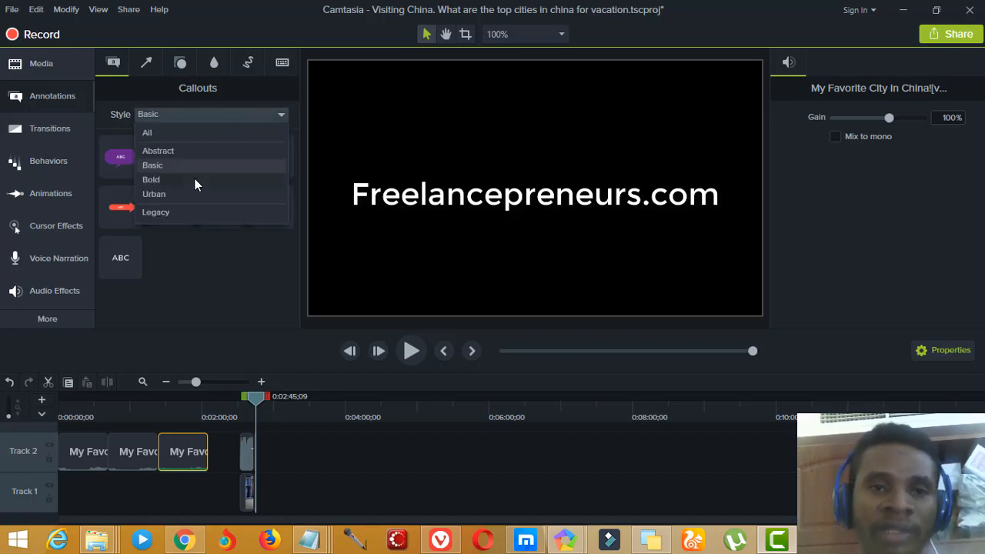
{"action": "left_click", "coordinate": [195, 180]}
{"action": "left_click", "coordinate": [232, 115]}
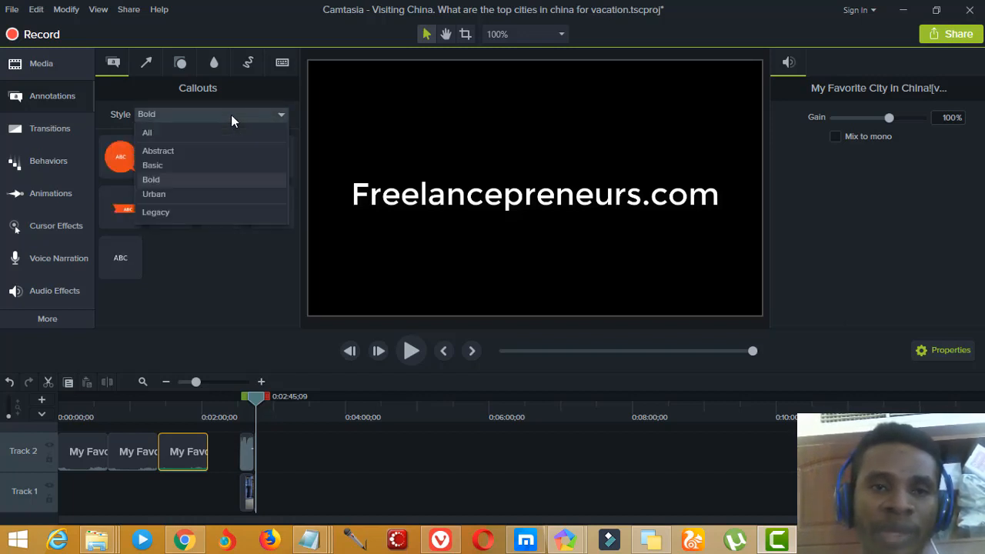
{"action": "left_click", "coordinate": [195, 194]}
{"action": "left_click", "coordinate": [220, 115]}
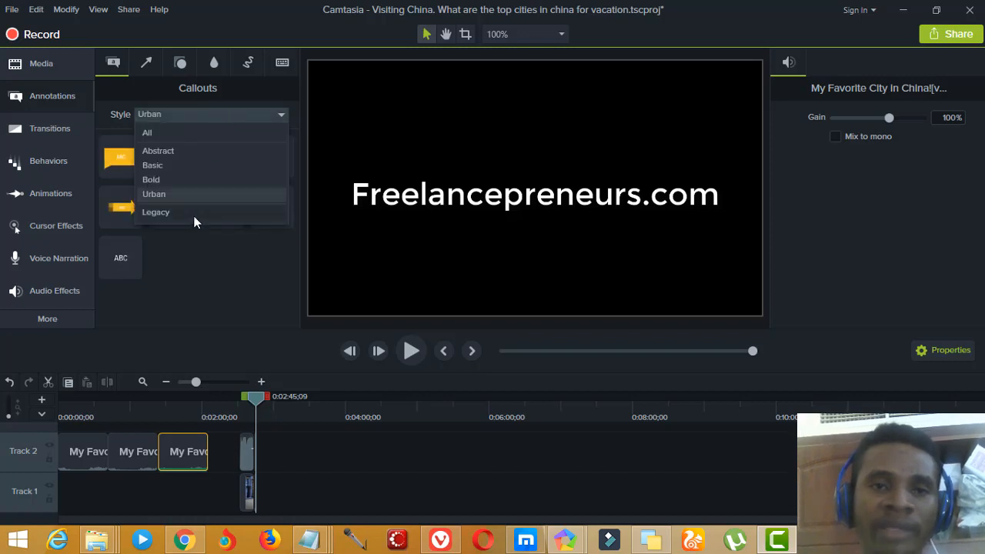
{"action": "left_click", "coordinate": [192, 212]}
{"action": "left_click", "coordinate": [227, 115]}
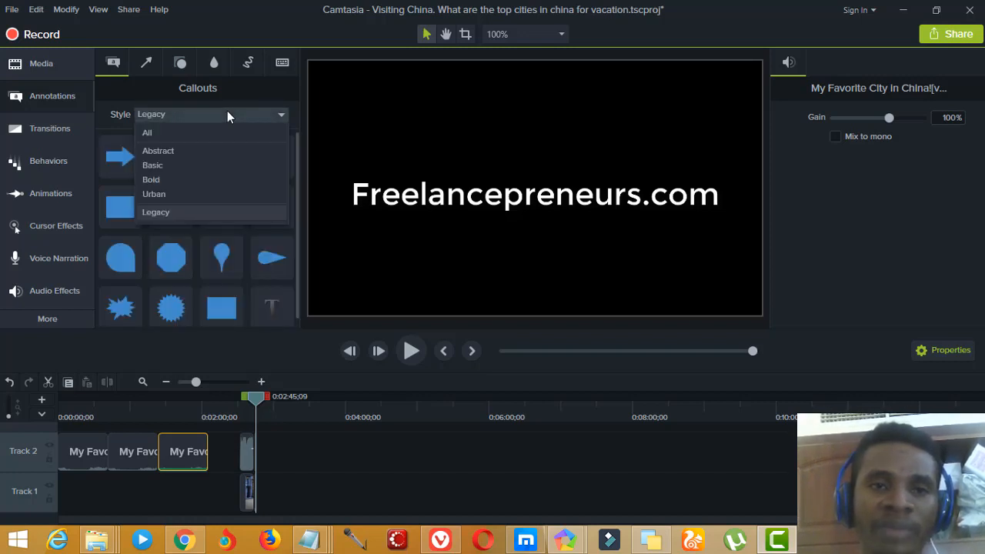
{"action": "left_click", "coordinate": [200, 150]}
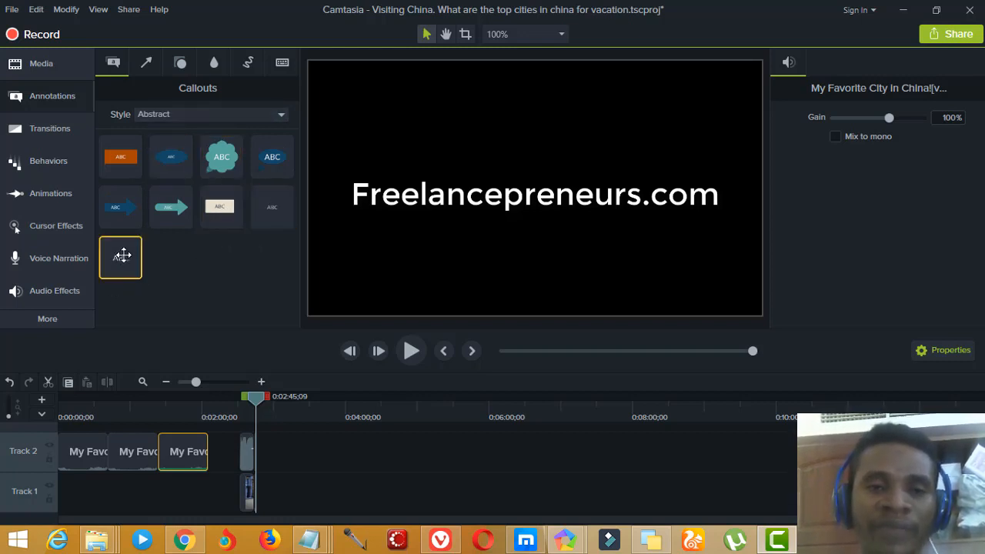
Add the plain text callout to the timeline at 0:02:54;29 and stretch its duration to about 58 seconds
{"action": "left_click_drag", "start_coordinate": [257, 400], "coordinate": [265, 402]}
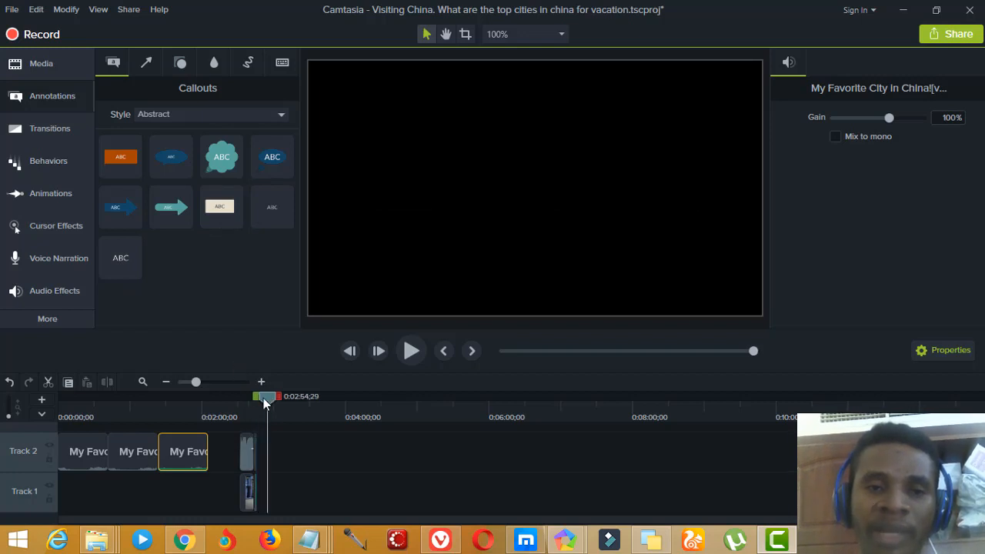
{"action": "right_click", "coordinate": [121, 257]}
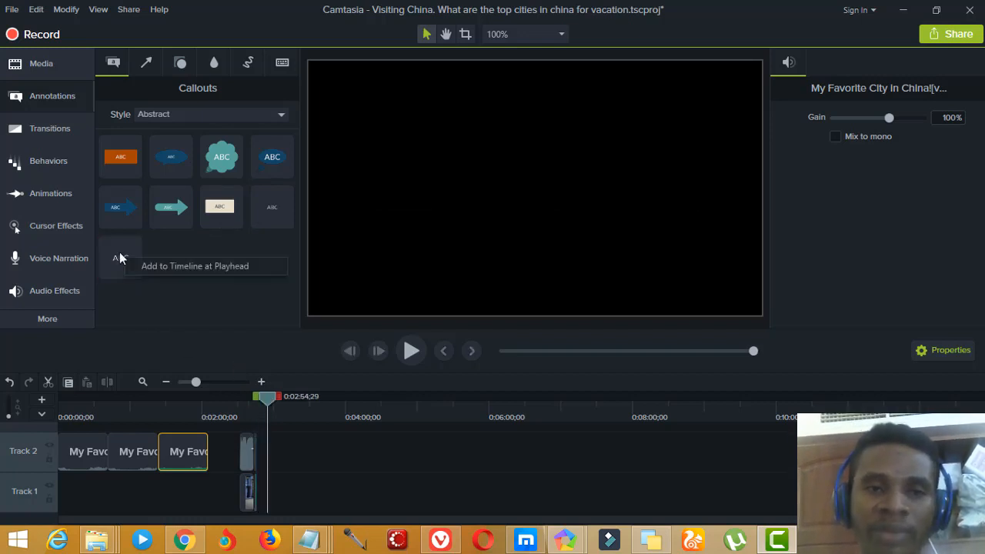
{"action": "left_click", "coordinate": [179, 268]}
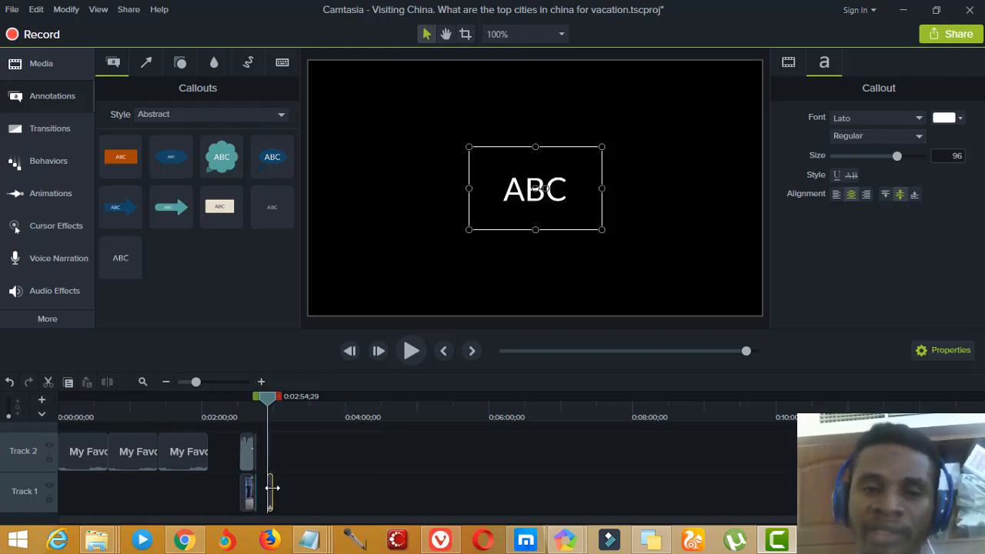
{"action": "left_click_drag", "start_coordinate": [271, 488], "coordinate": [490, 503]}
{"action": "mouse_move", "coordinate": [264, 401]}
{"action": "left_mouse_down"}
{"action": "mouse_move", "coordinate": [370, 431]}
{"action": "mouse_move", "coordinate": [476, 434]}
{"action": "mouse_move", "coordinate": [326, 432]}
{"action": "mouse_move", "coordinate": [265, 419]}
{"action": "left_mouse_up"}
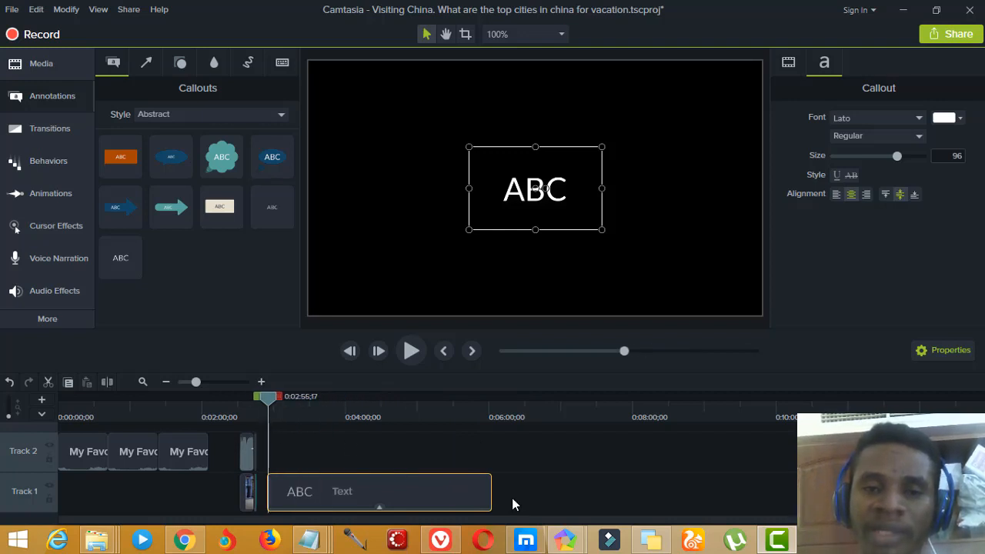
{"action": "left_click_drag", "start_coordinate": [491, 488], "coordinate": [336, 484]}
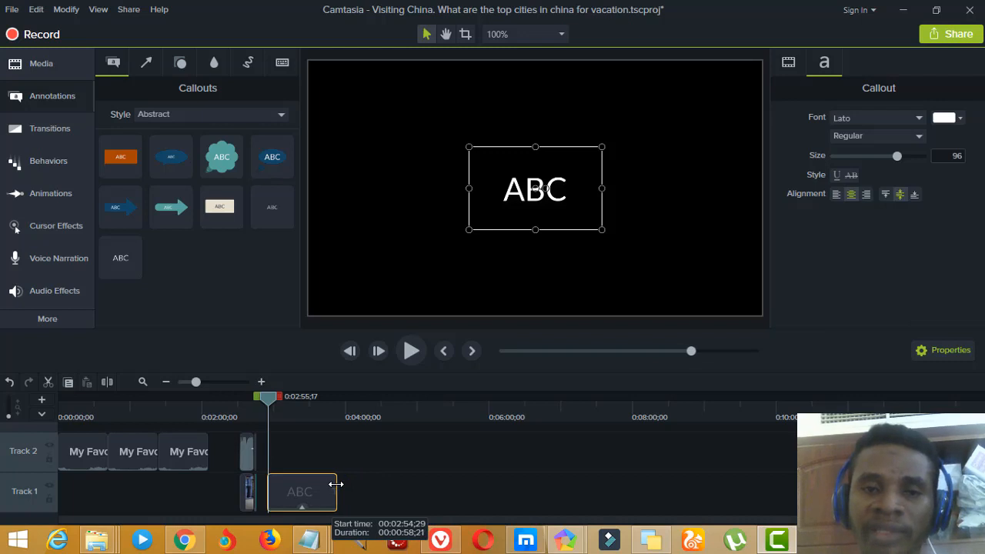
Replace the placeholder text of the callout on the canvas with "Kindergaten"
{"action": "double_click", "coordinate": [539, 179]}
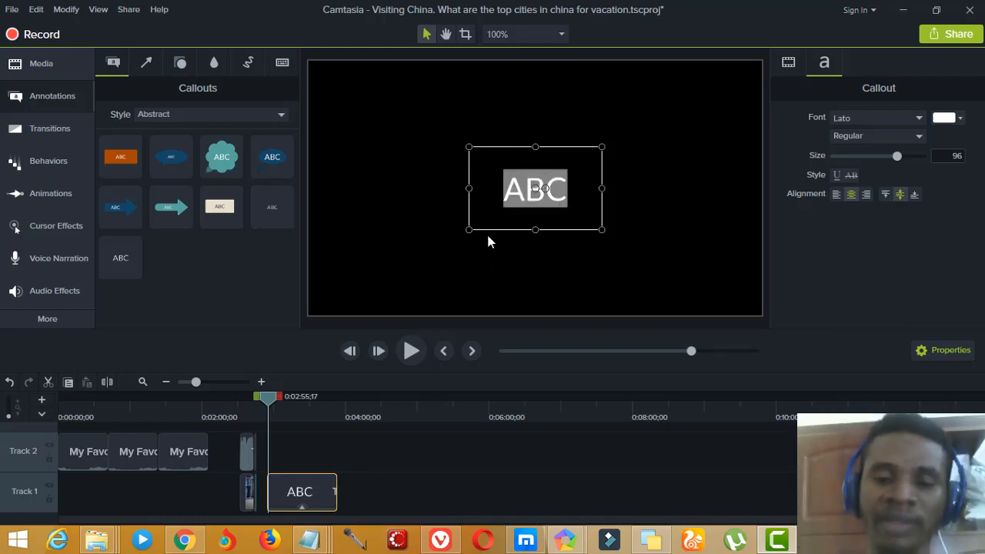
{"action": "type", "text": "Kindergea"}
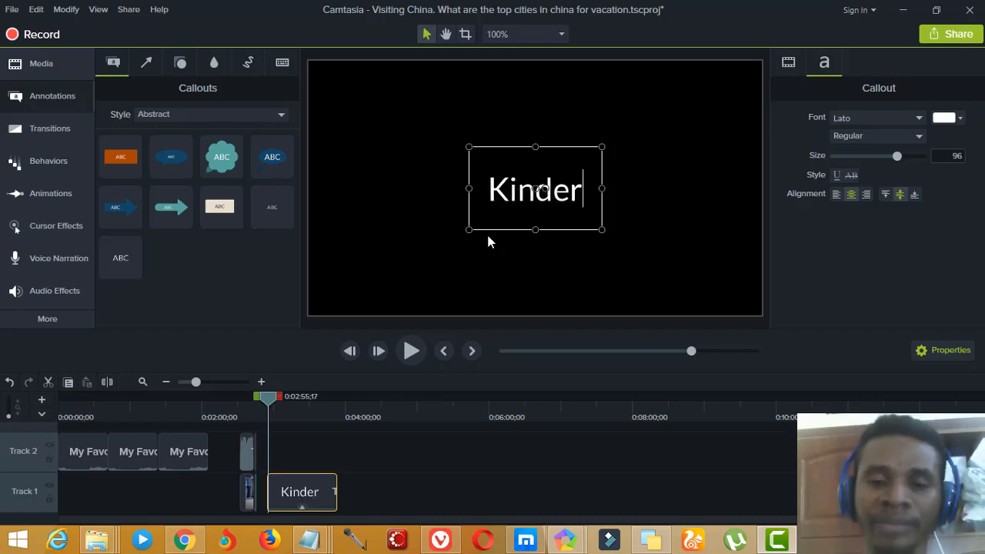
{"action": "key", "text": "BackSpace"}
{"action": "key", "text": "BackSpace"}
{"action": "type", "text": "aten"}
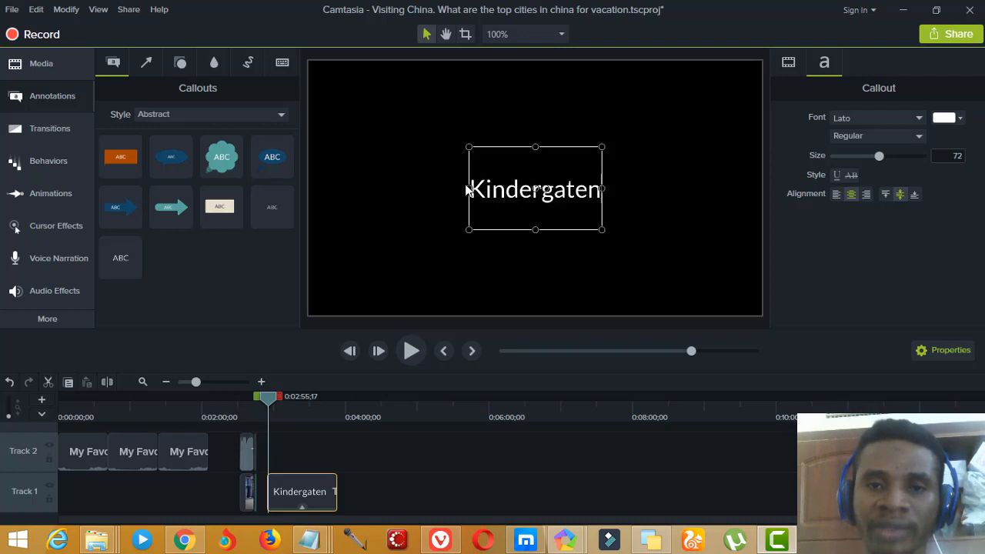
Widen the text callout's box on both sides so the text has ample room near the canvas centre
{"action": "left_click_drag", "start_coordinate": [466, 189], "coordinate": [413, 187]}
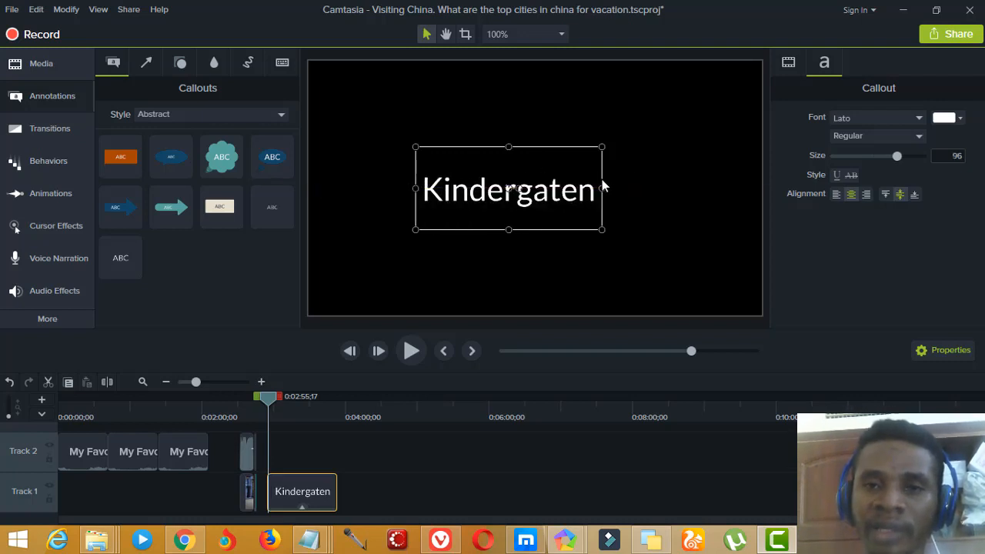
{"action": "left_click_drag", "start_coordinate": [602, 187], "coordinate": [651, 188]}
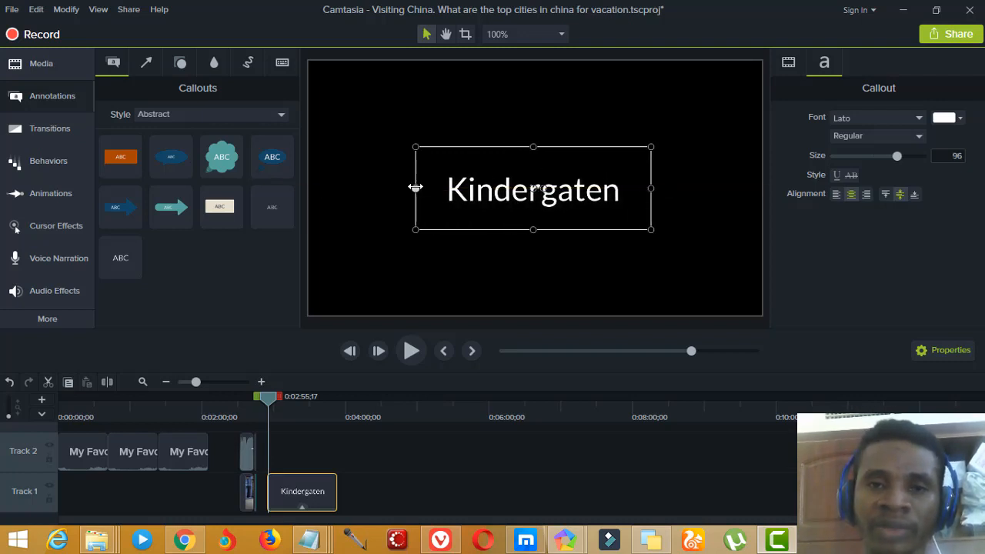
{"action": "left_click_drag", "start_coordinate": [404, 189], "coordinate": [396, 188]}
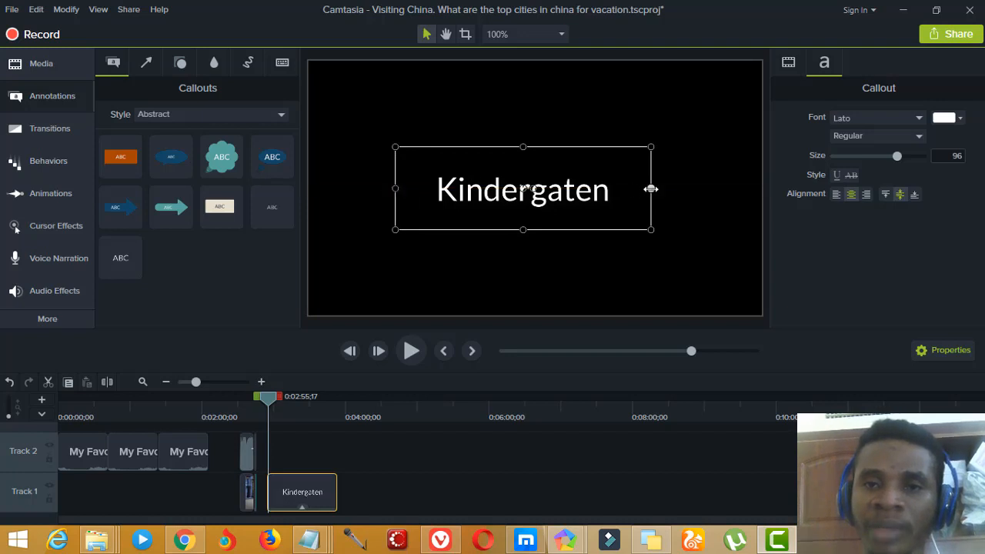
{"action": "left_click_drag", "start_coordinate": [652, 190], "coordinate": [672, 190]}
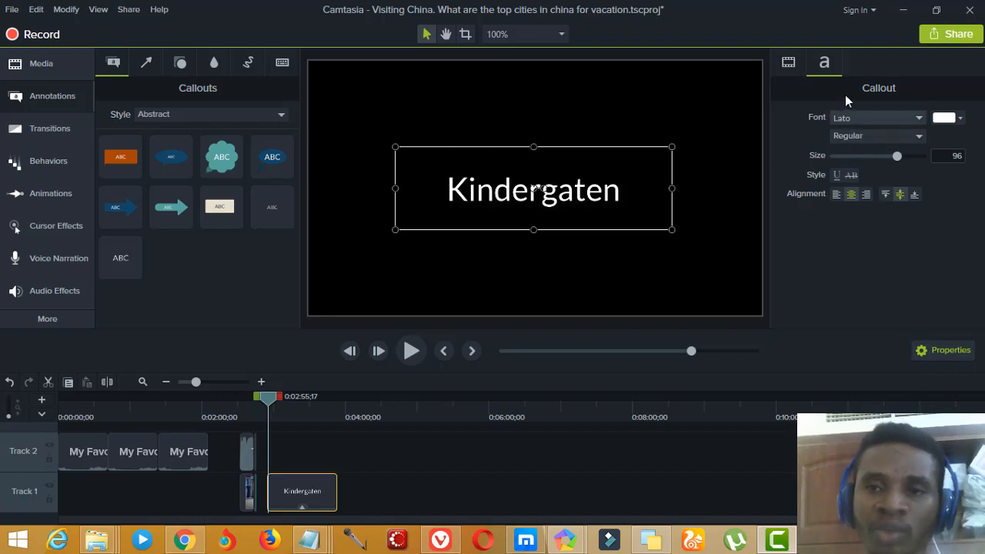
Hide the callout's properties and show them again
{"action": "left_click", "coordinate": [941, 351]}
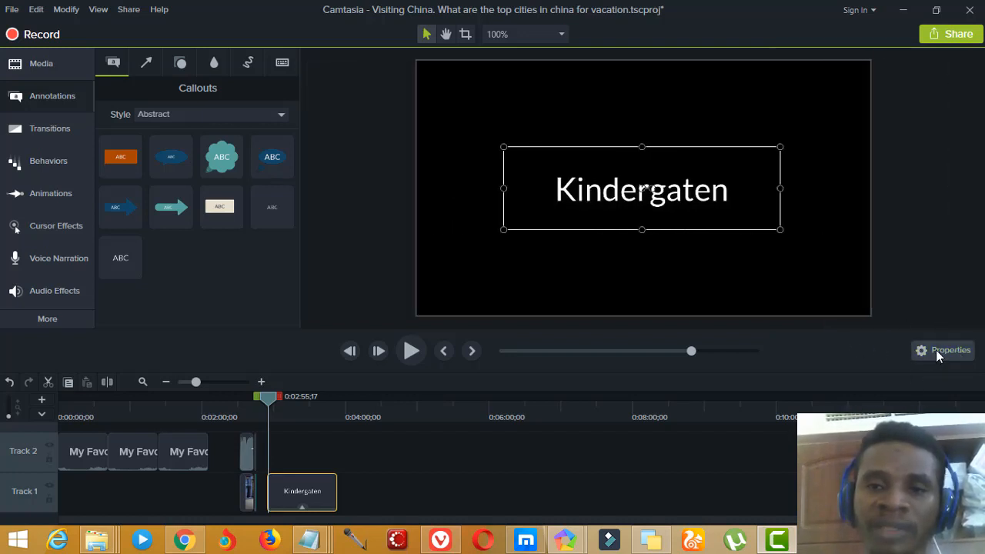
{"action": "left_click", "coordinate": [940, 350]}
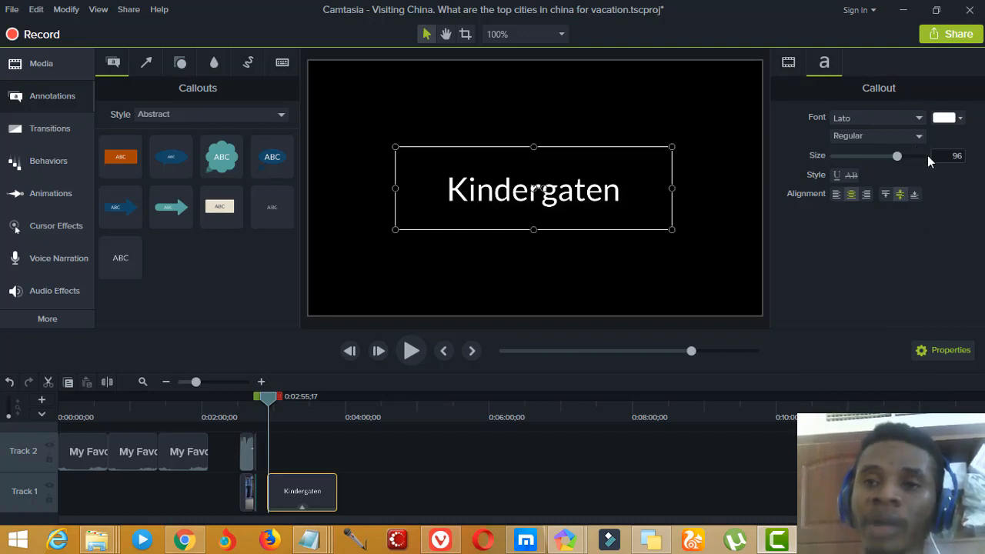
{"action": "left_click", "coordinate": [936, 350]}
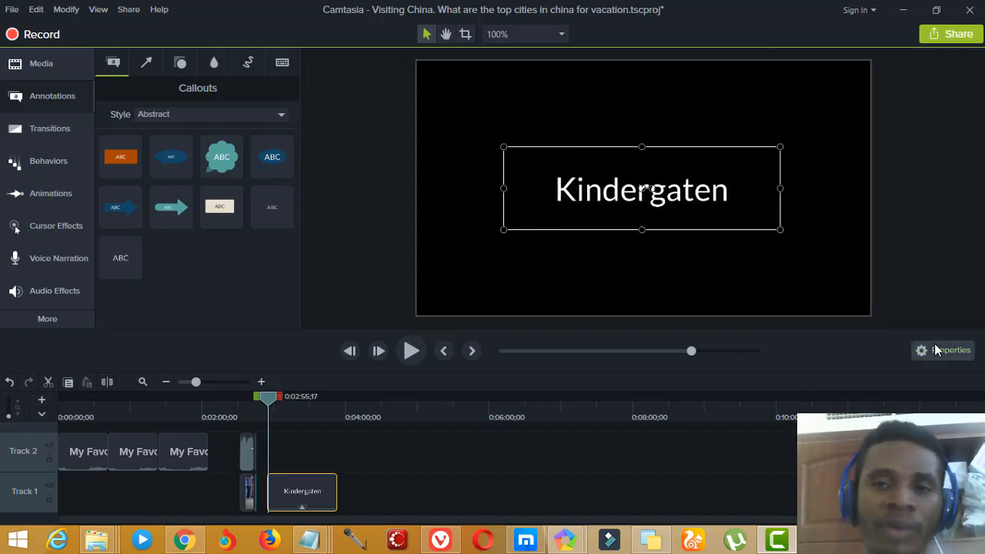
{"action": "left_click", "coordinate": [934, 350]}
{"action": "left_click", "coordinate": [930, 352]}
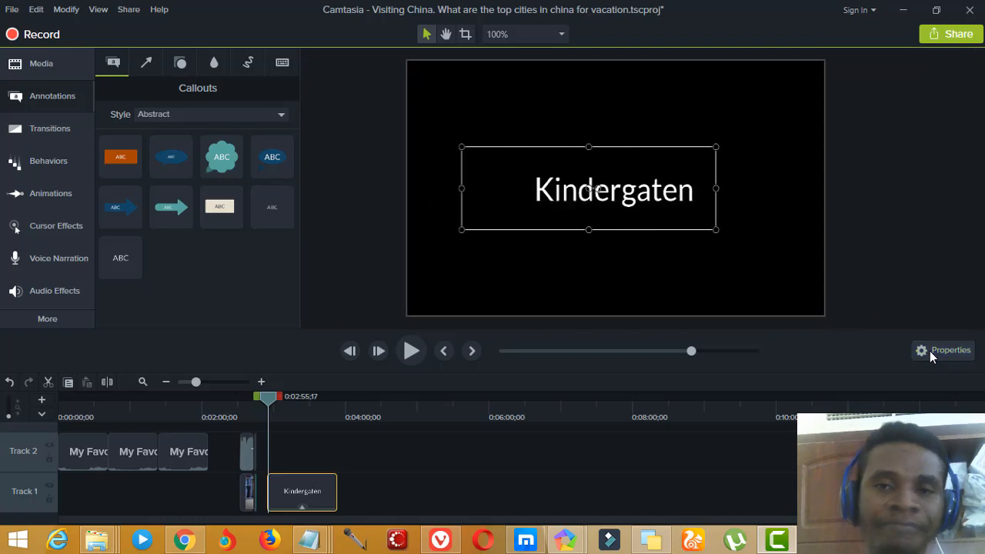
{"action": "left_click", "coordinate": [930, 351]}
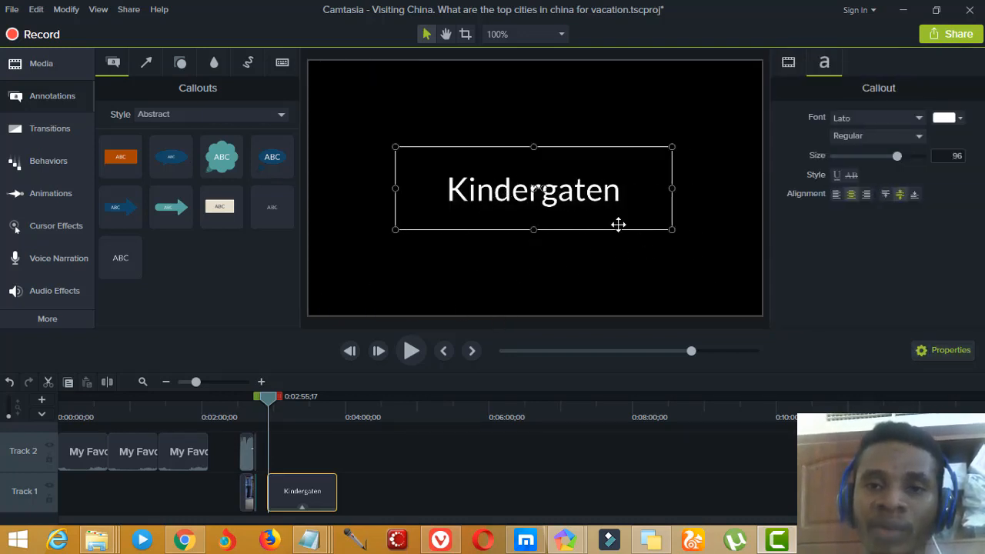
Preview the text callout, trim its end to 0:03:04;03, and return the playhead to about 0:02:56 within it
{"action": "left_click", "coordinate": [412, 352]}
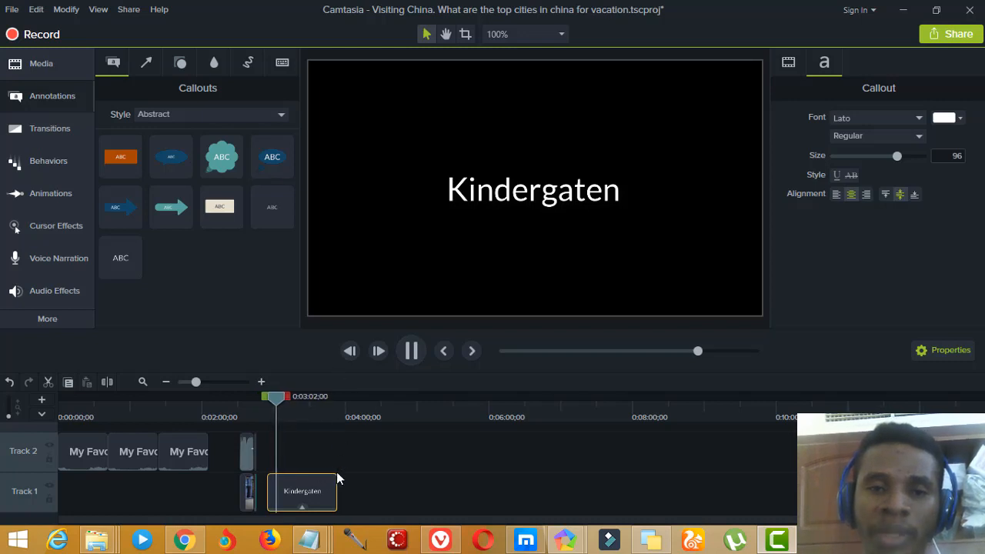
{"action": "left_click", "coordinate": [414, 351]}
{"action": "left_click_drag", "start_coordinate": [335, 493], "coordinate": [279, 493]}
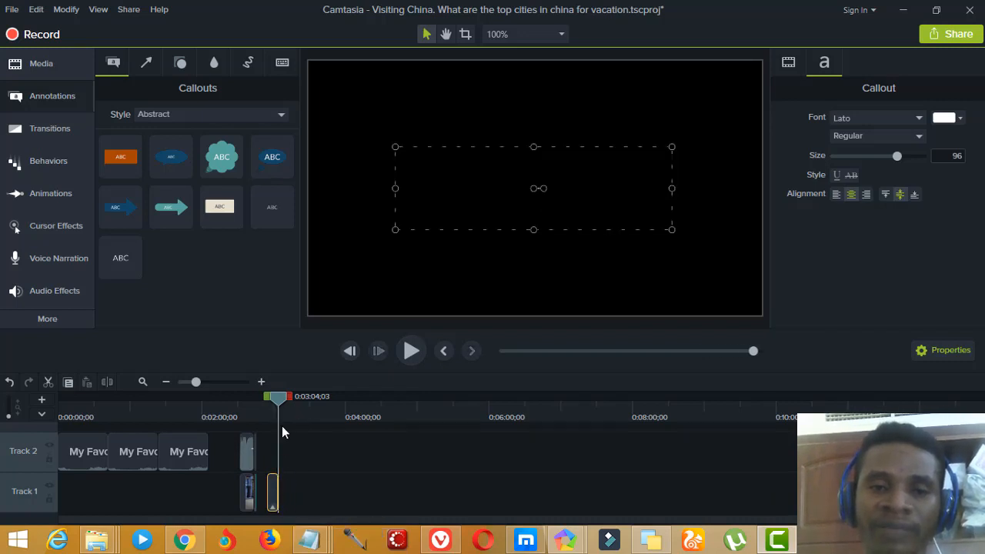
{"action": "left_click_drag", "start_coordinate": [279, 396], "coordinate": [271, 401]}
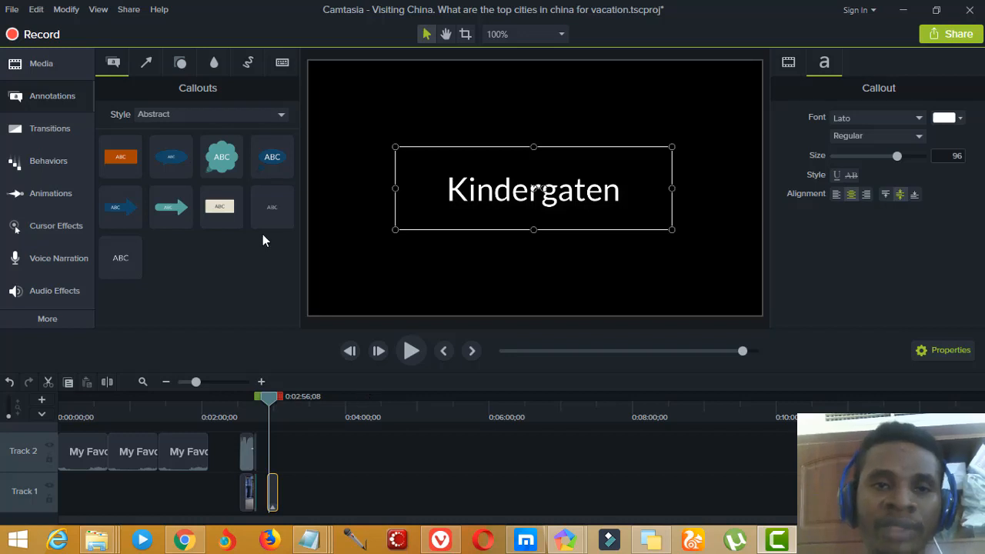
Select the teal cloud-shaped callout in the Abstract style
{"action": "left_click", "coordinate": [219, 165]}
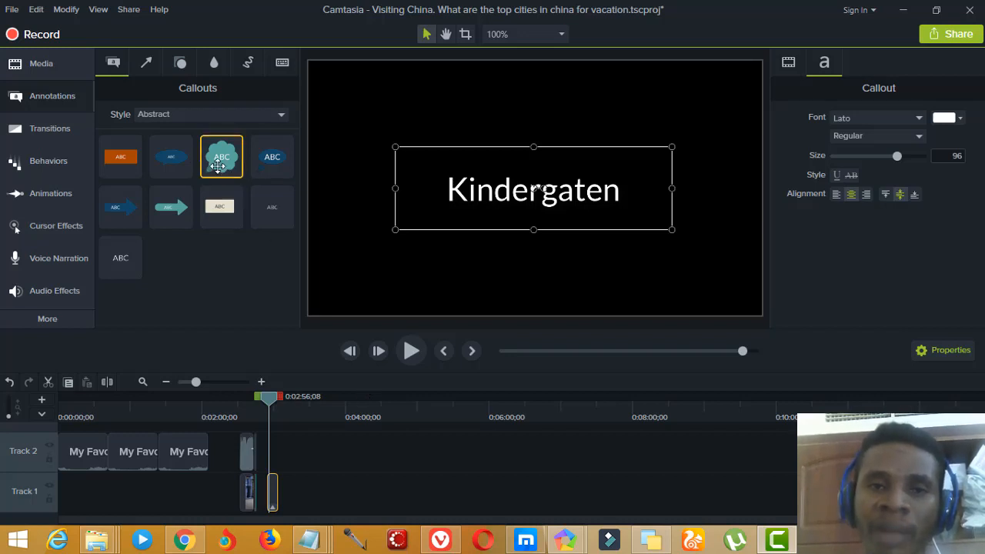